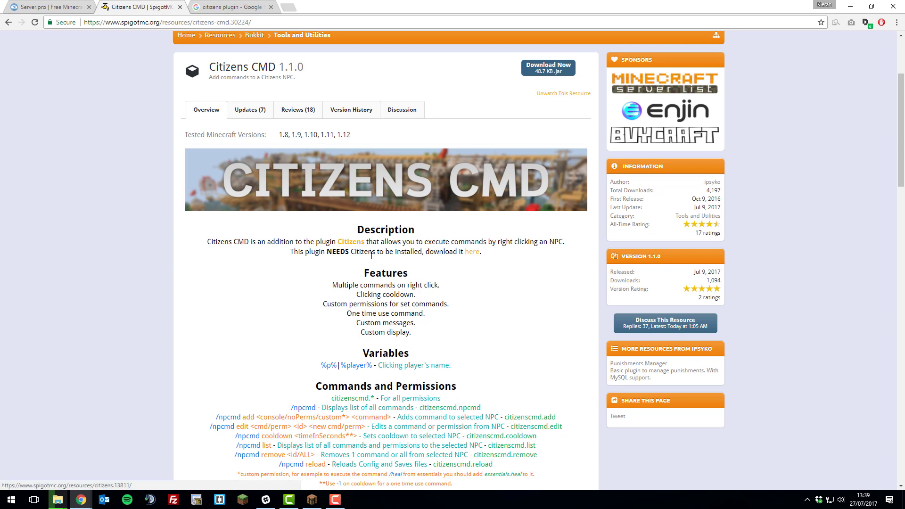
Back in Minecraft, walk to NPC James and right-click him to show his server chat message.
scroll(406, 273, up, 3)
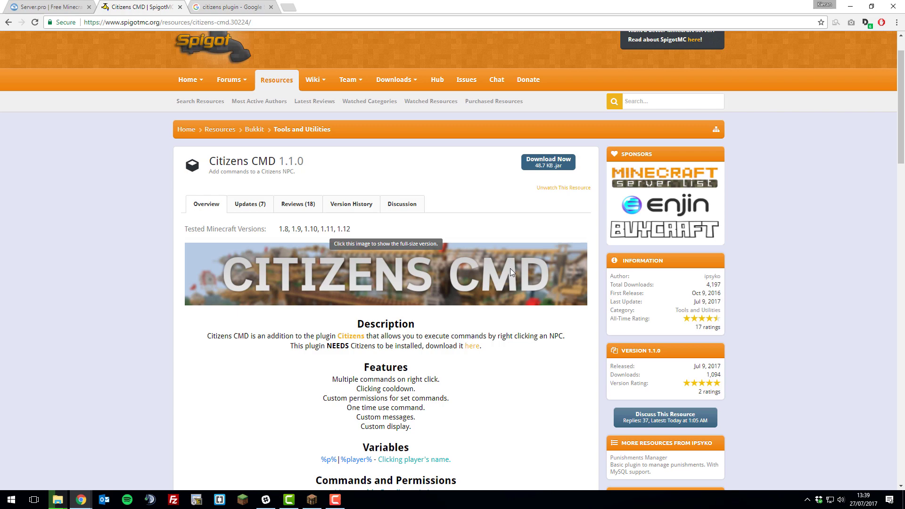
scroll(421, 322, down, 2)
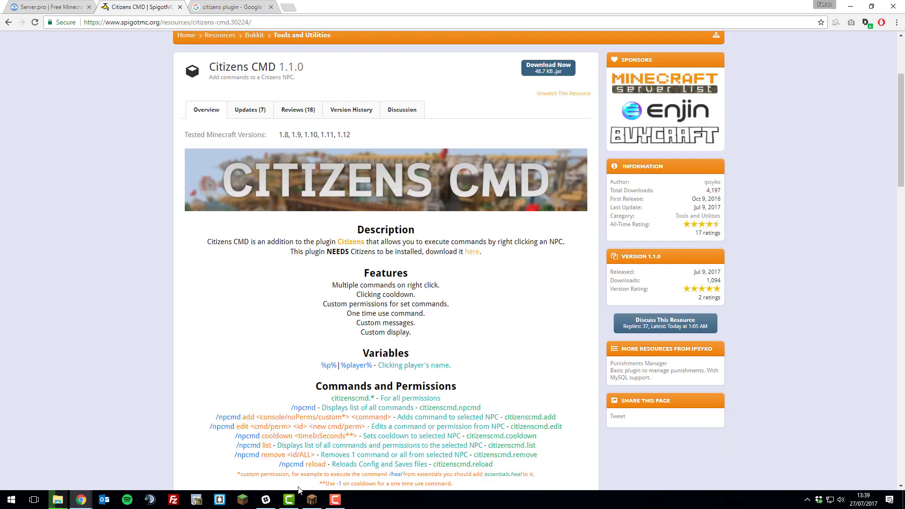
click(311, 499)
click(406, 231)
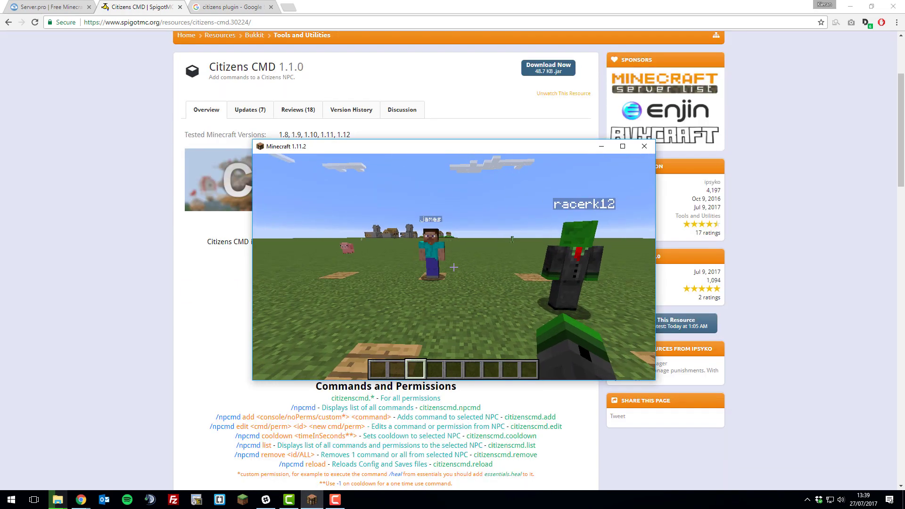
key(w)
right_click(454, 267)
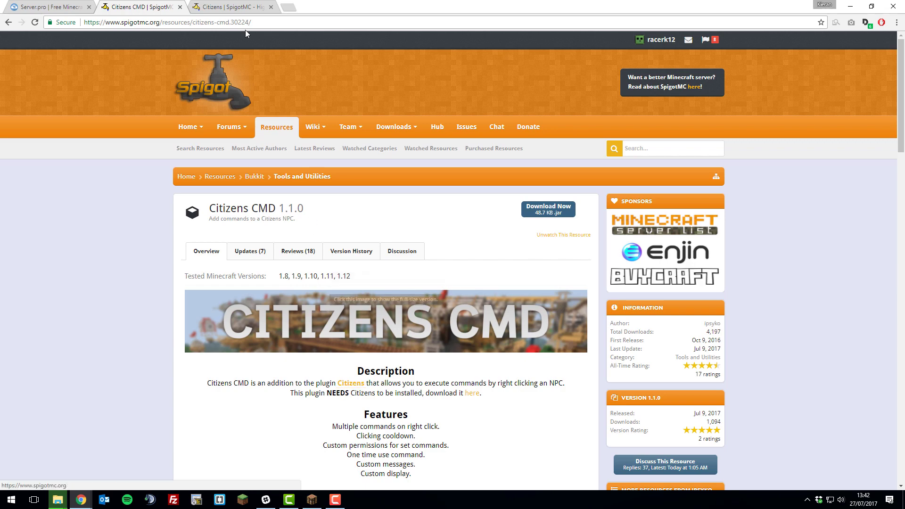
View the Citizens plugin page on SpigotMC.
click(235, 7)
click(380, 221)
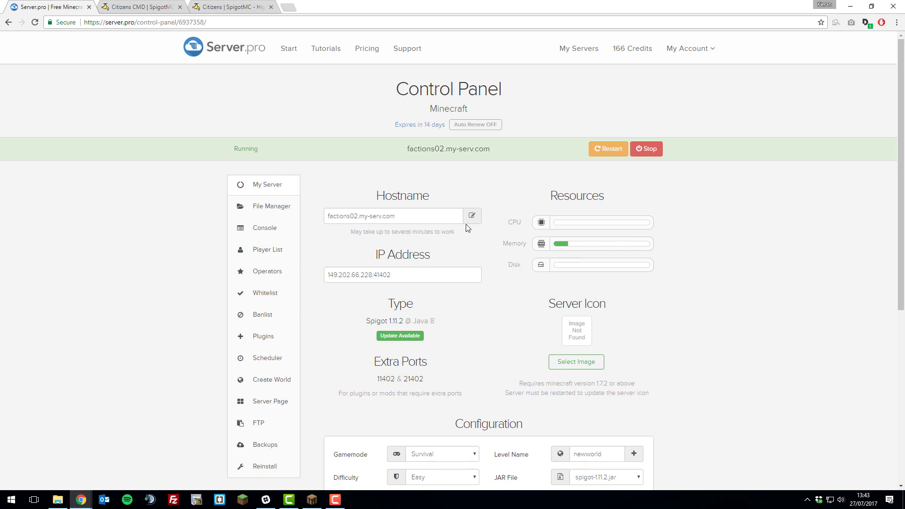
Search Spigot plugins for 'citizens cmd', install Citizens CMD, and restart the server.
drag(364, 321, 397, 321)
click(357, 317)
click(276, 337)
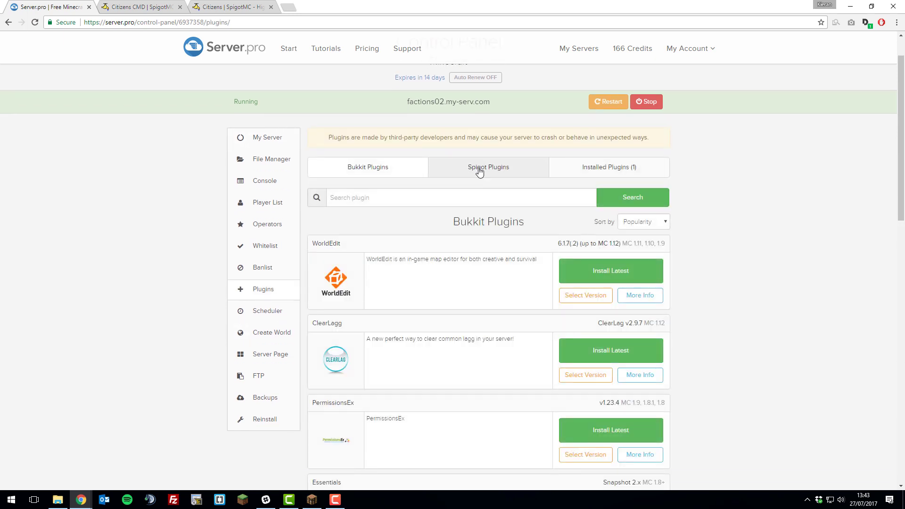
click(476, 169)
click(409, 246)
text(cit)
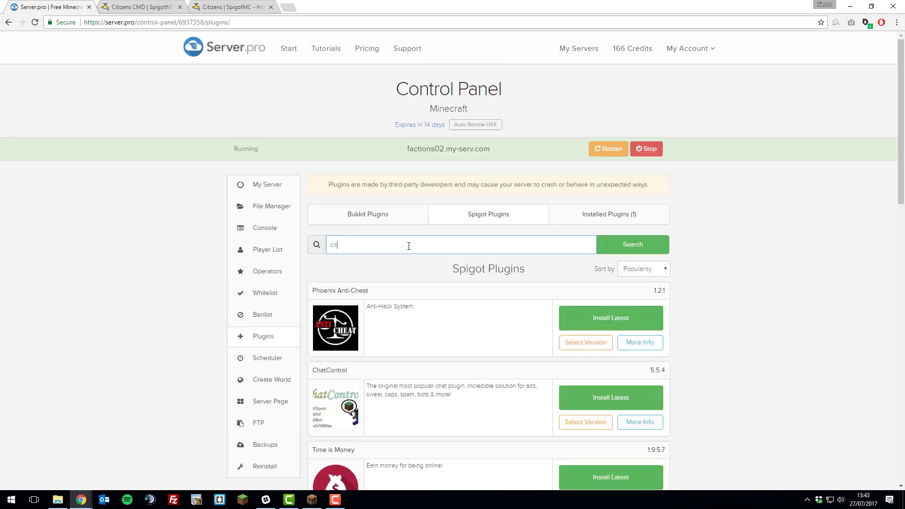
text(izens cmd)
key(Return)
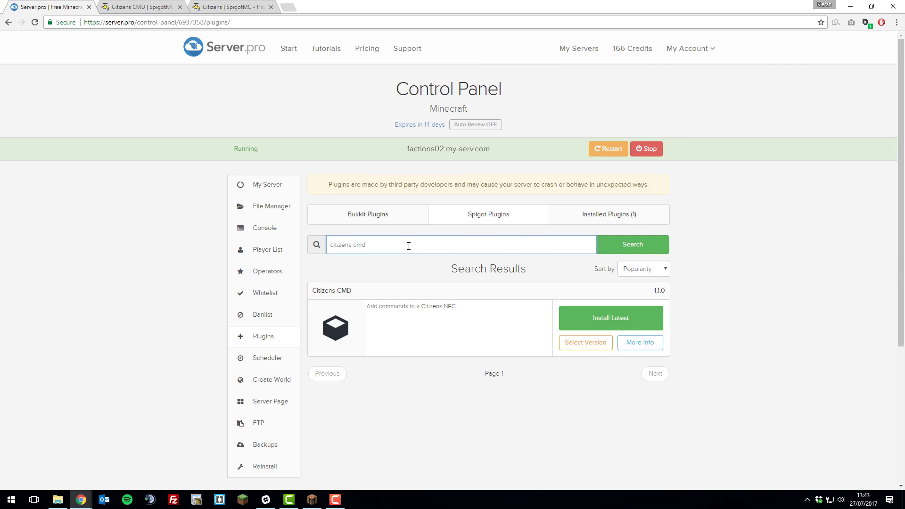
click(607, 319)
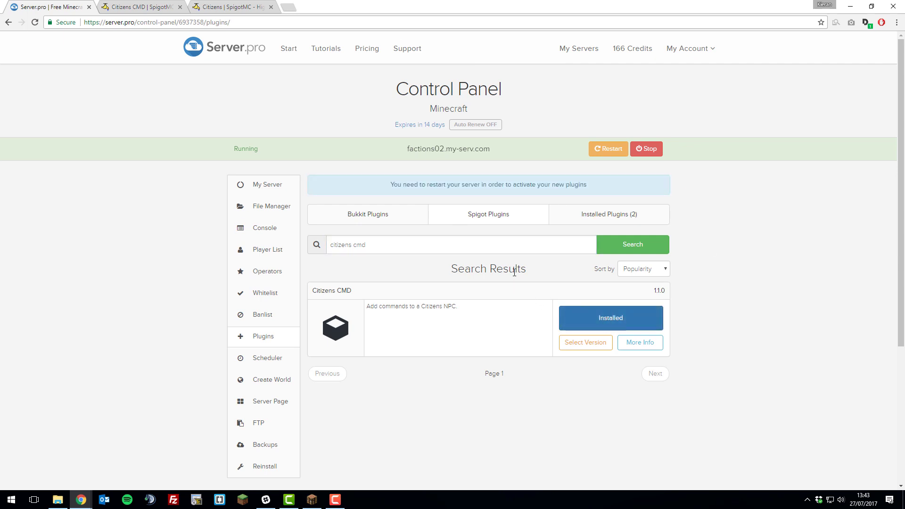
click(612, 149)
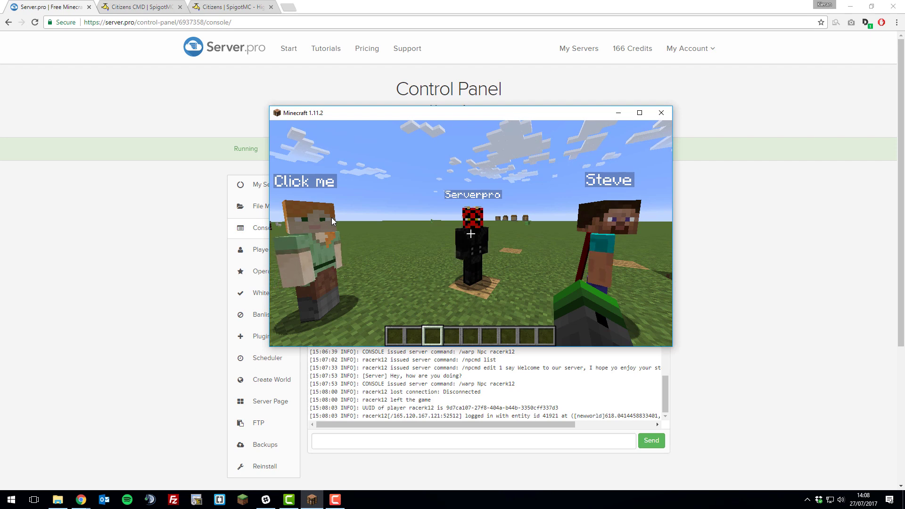
Right-click the Serverpro NPC to see it say 'Hey, how are you doing?' and warp you.
click(332, 217)
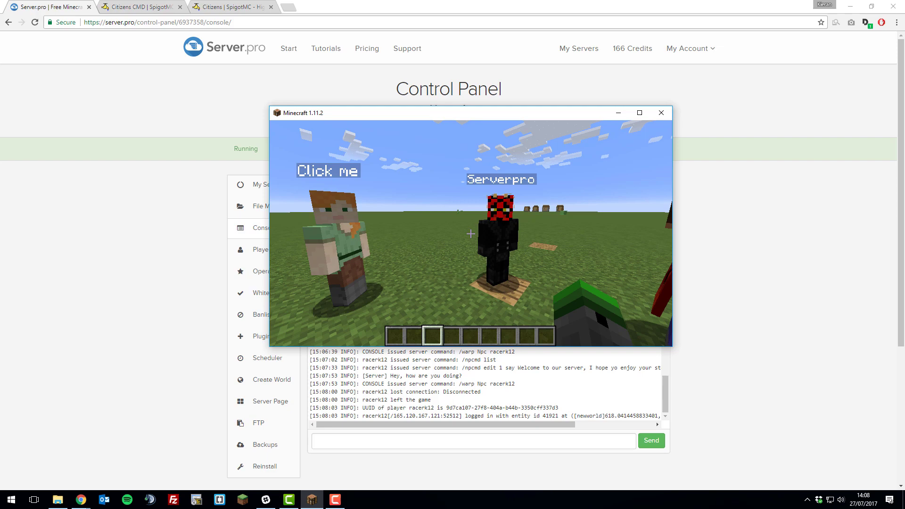
key(w)
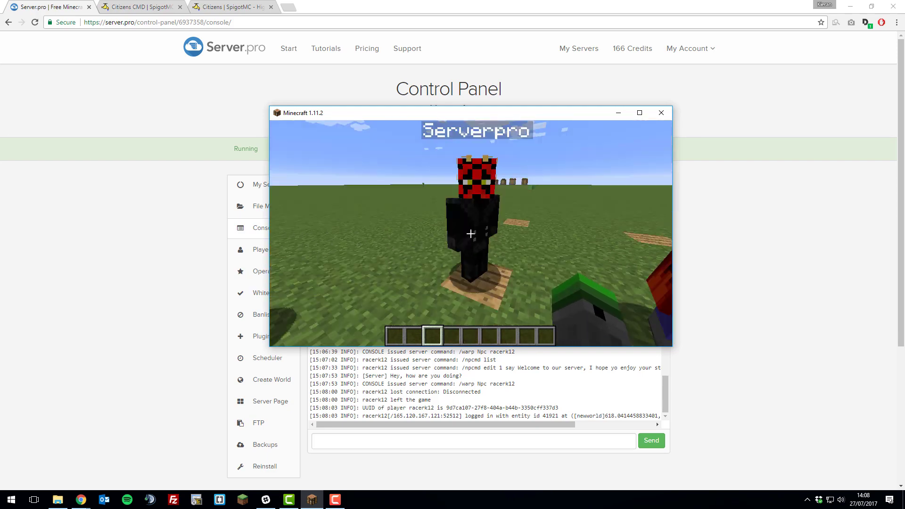
key(s)
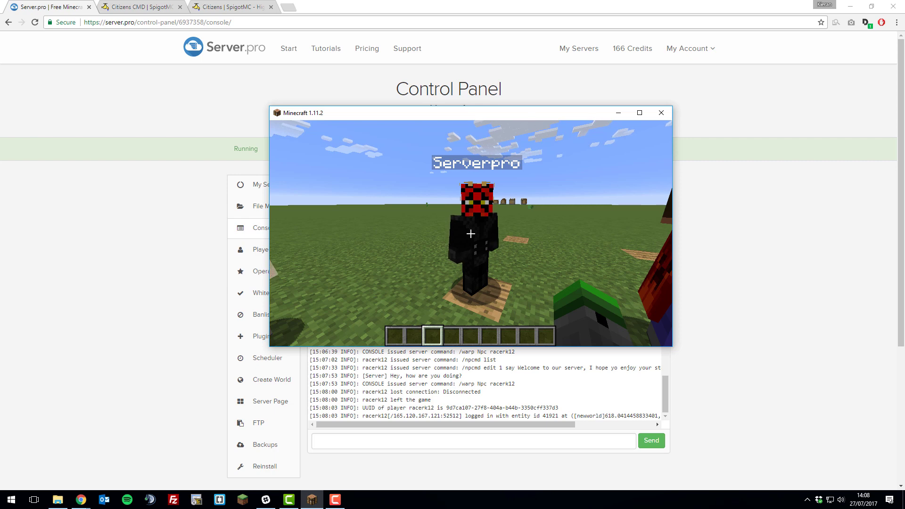
key(w)
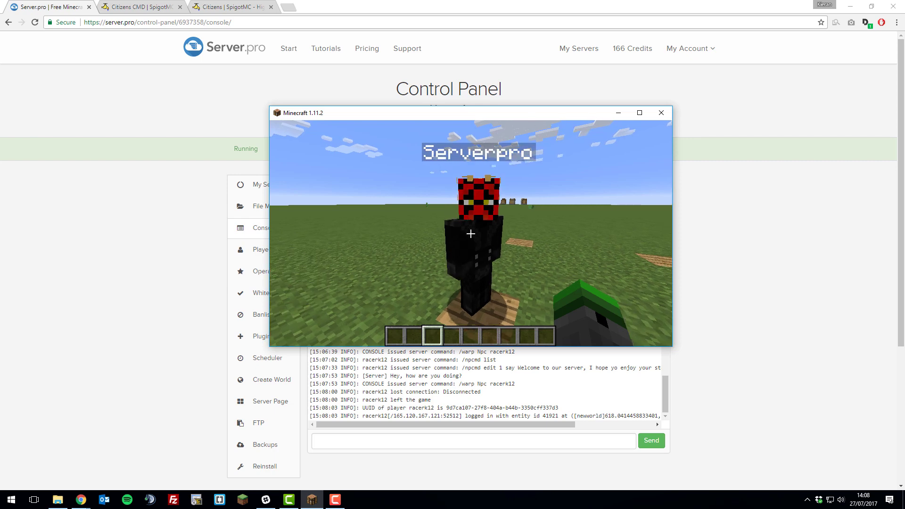
right_click(470, 234)
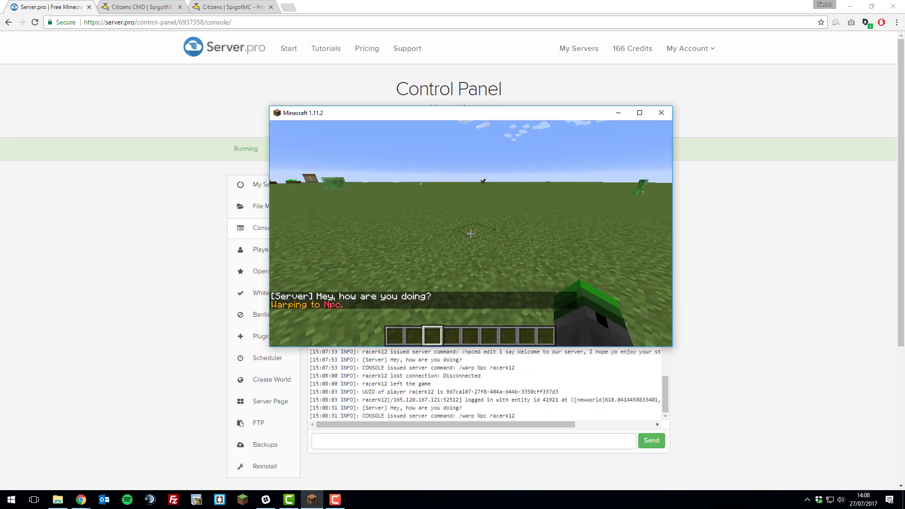
key(t)
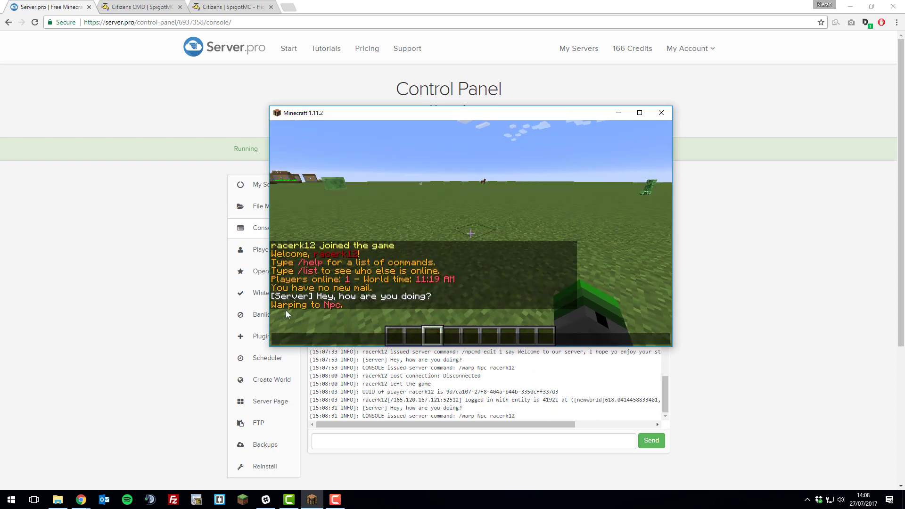
key(Escape)
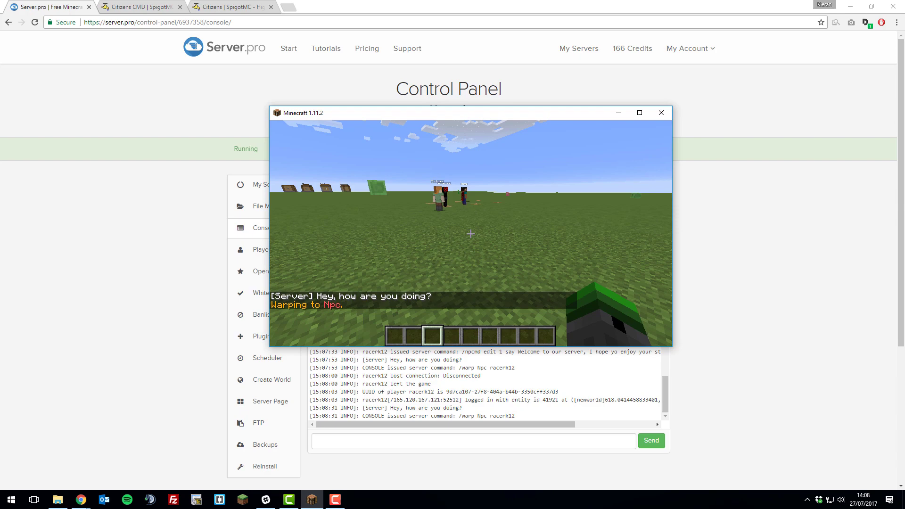
Walk back to the NPCs and run /npcmd to list the Citizens CMD commands.
key(w)
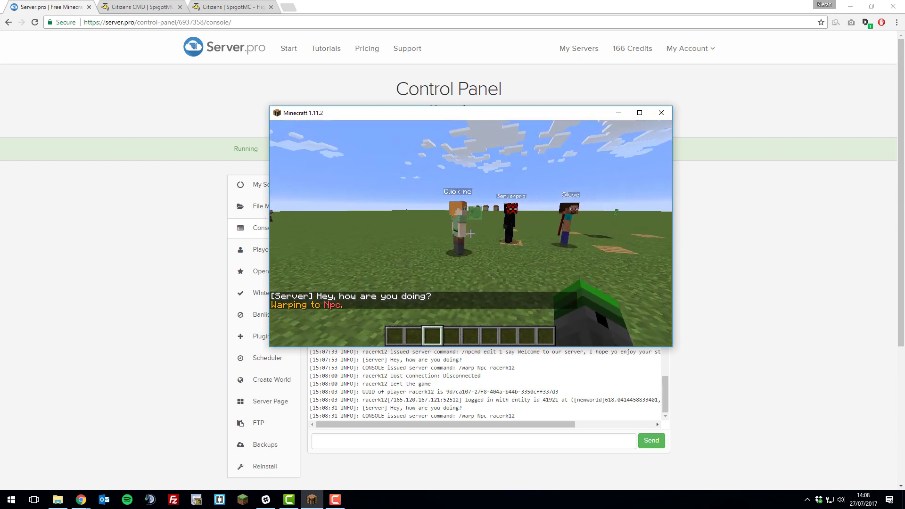
key(w)
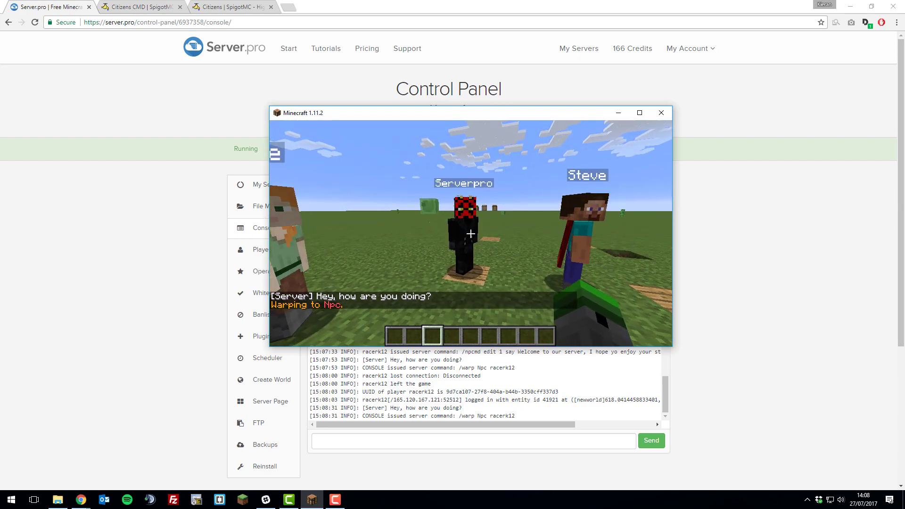
key(w)
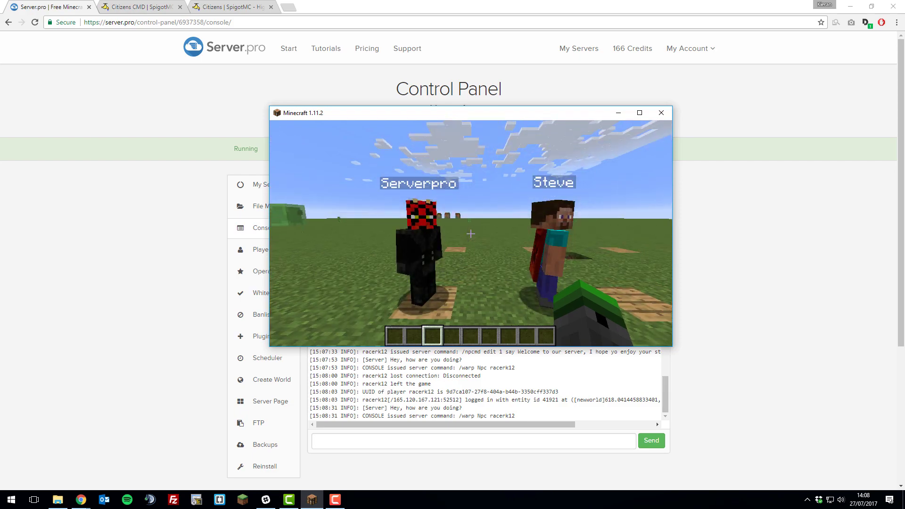
key(s)
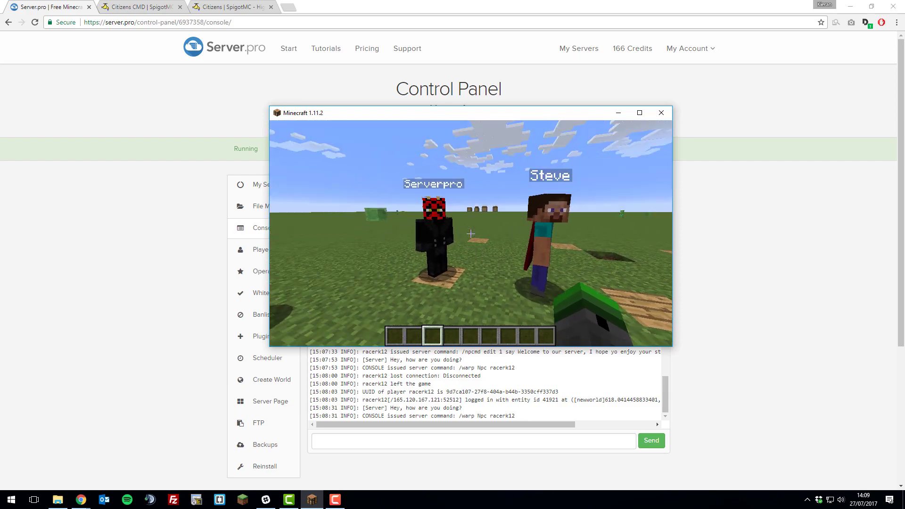
key(s)
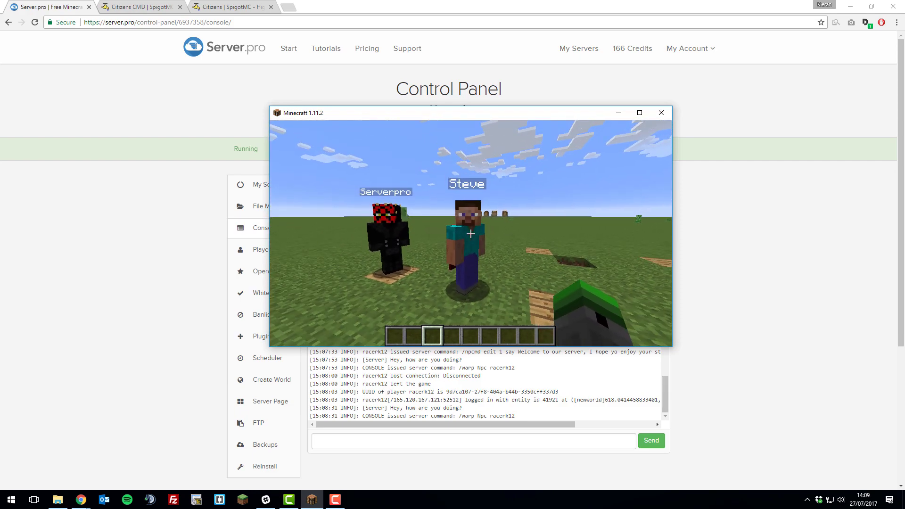
text(t/npcmd)
key(Return)
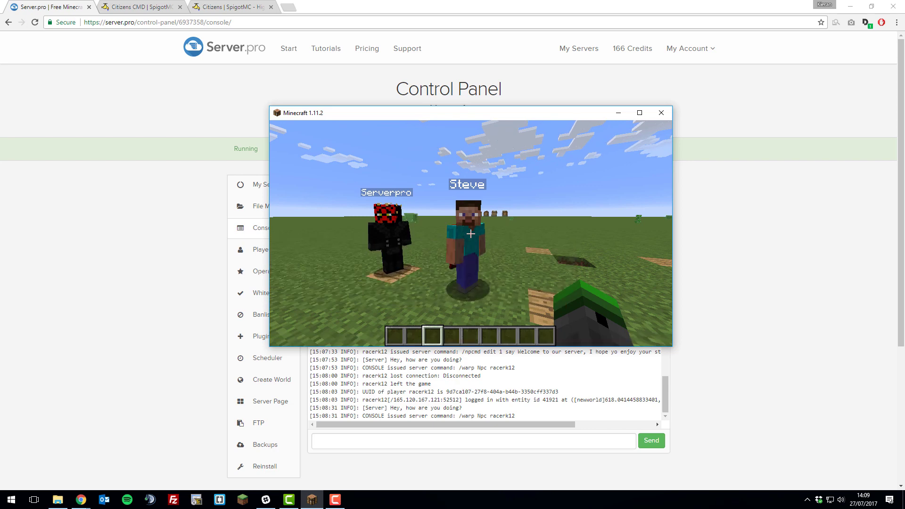
Select Steve with /npc select Steve and type the console say 'I hope you're having a great day!' command.
key(t)
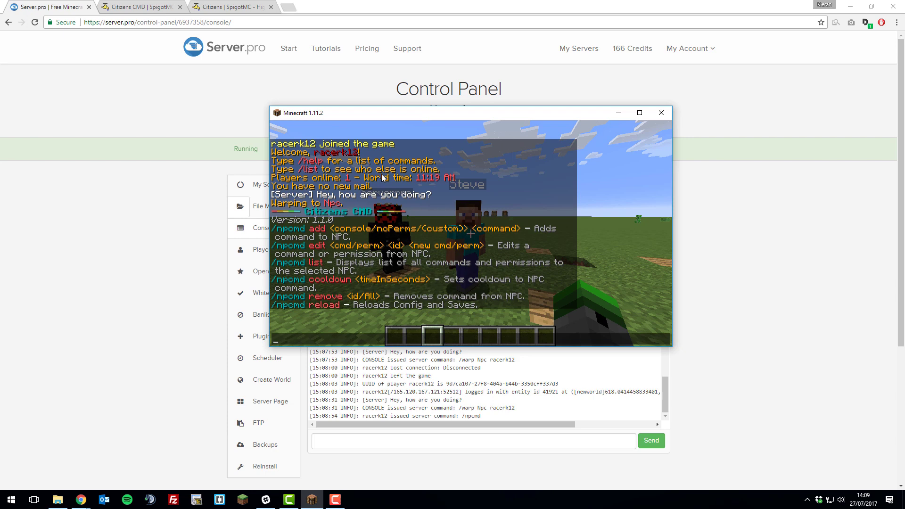
key(Escape)
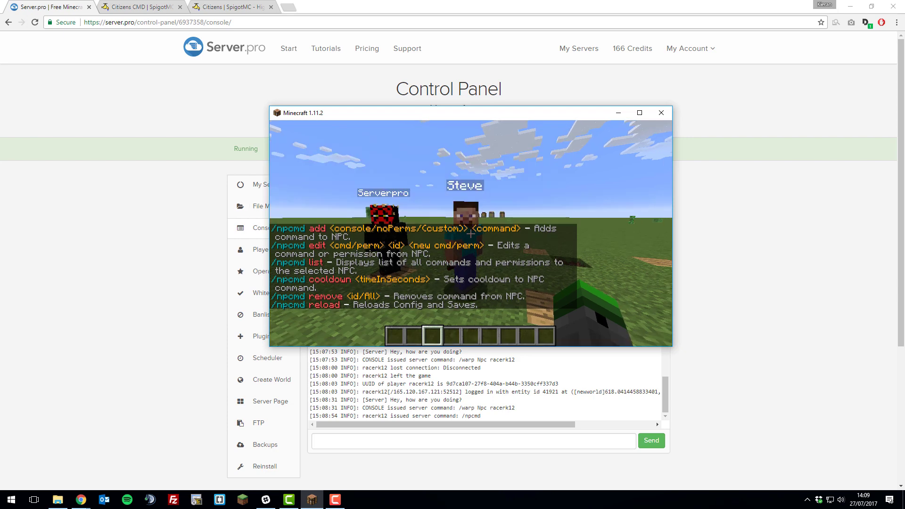
text(t)
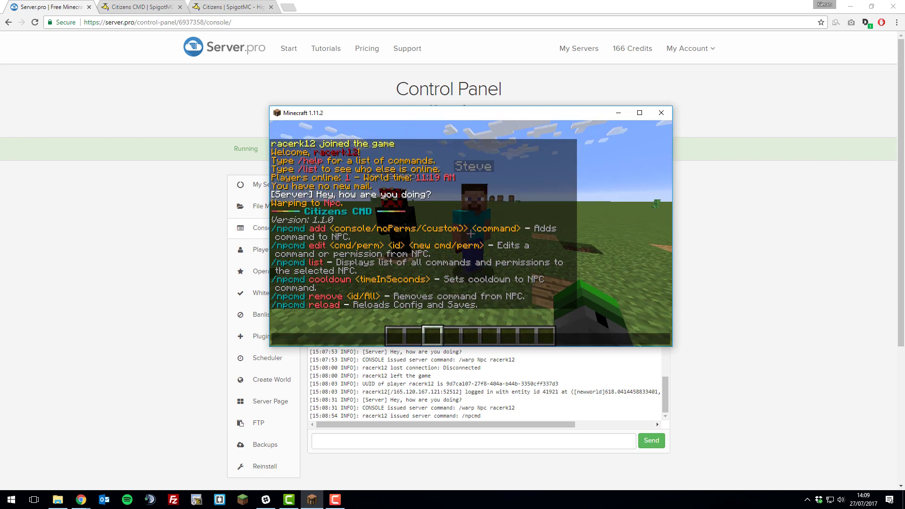
text(/npc selectSteve)
key(Return)
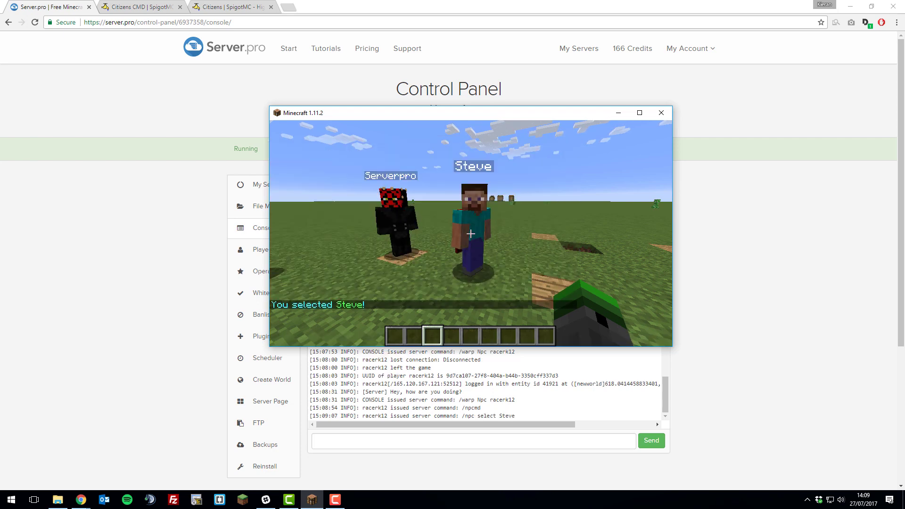
key(t)
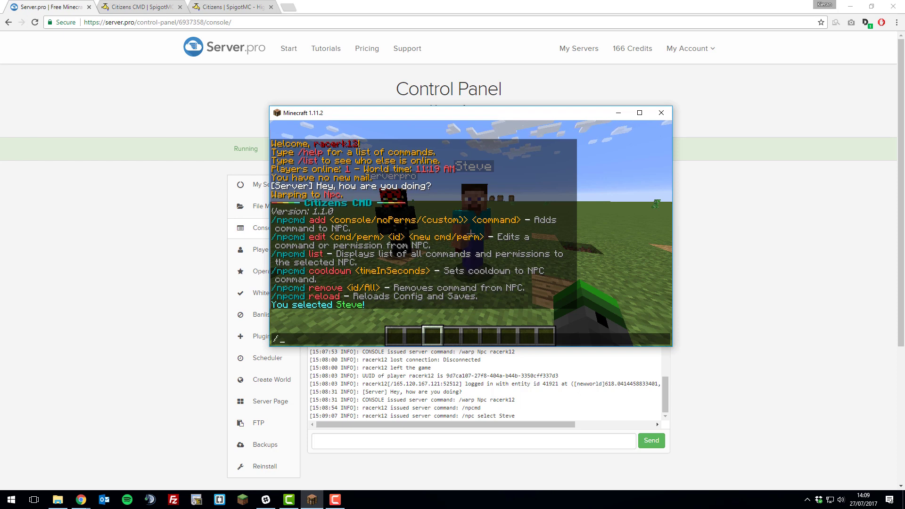
text(/npcmd add console)
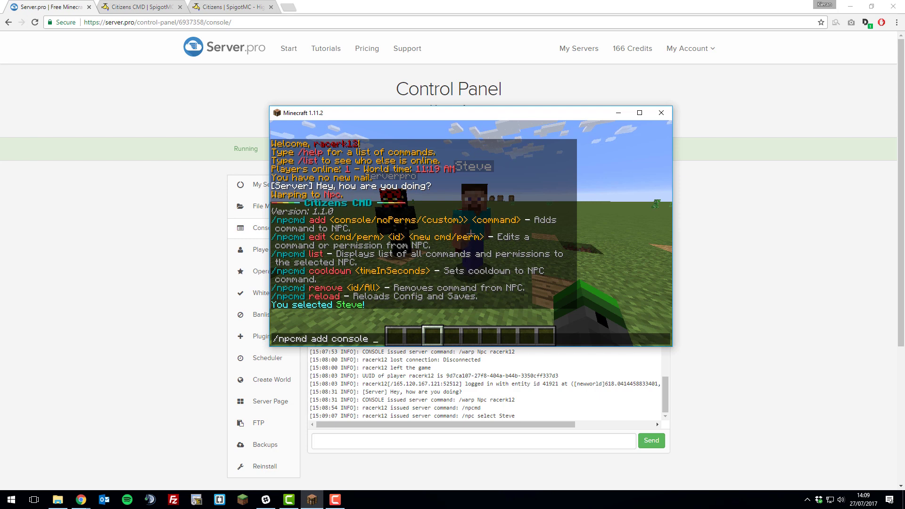
text( say I hope you're having)
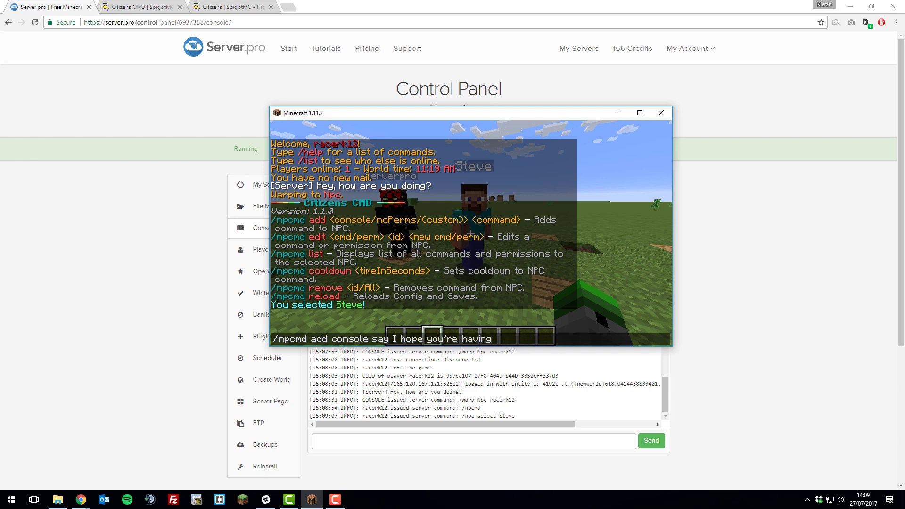
text( a great day!)
Add the great-day console say command to Steve and right-click him to test it.
key(Return)
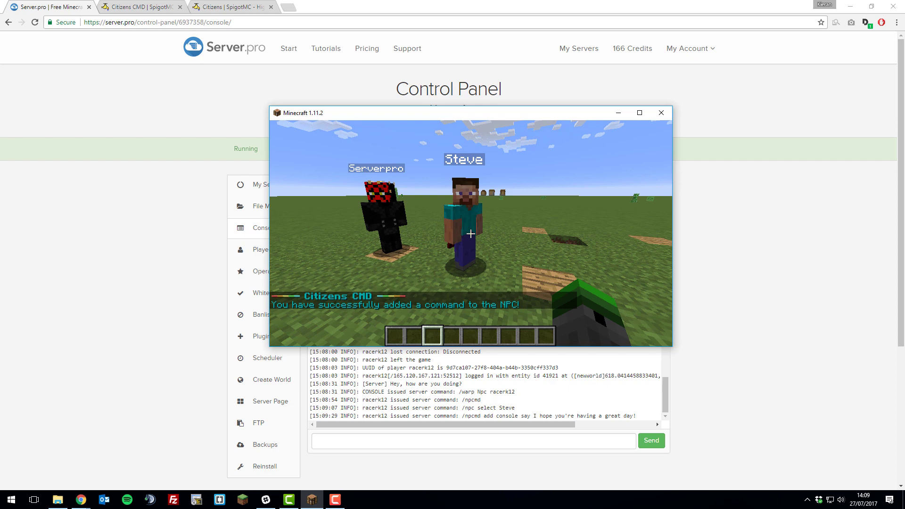
key(w)
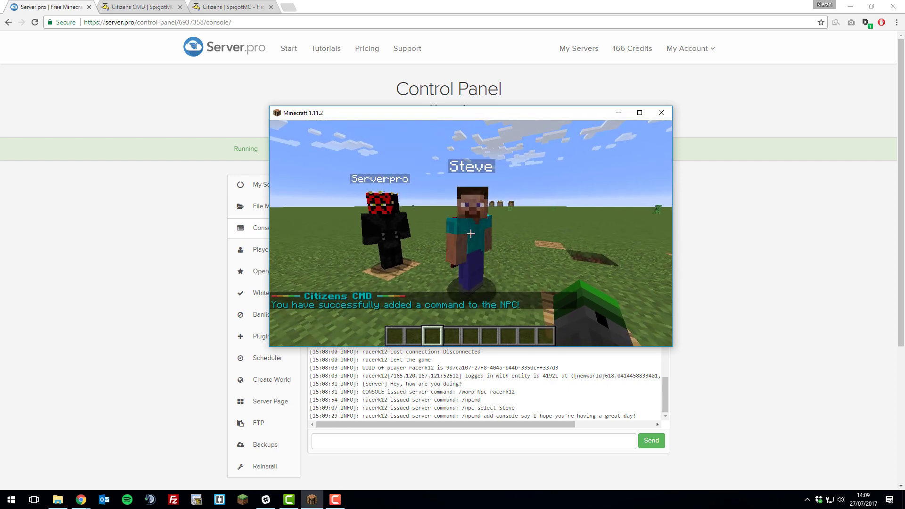
right_click(471, 233)
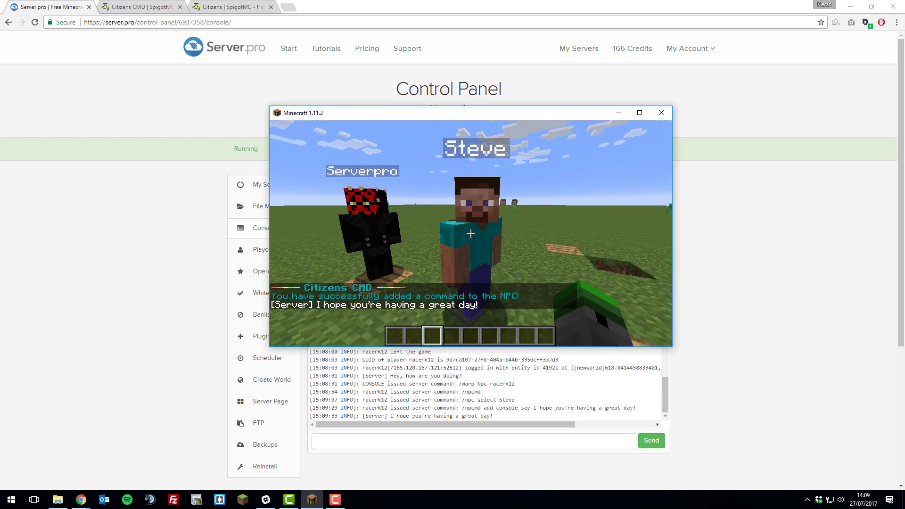
key(s)
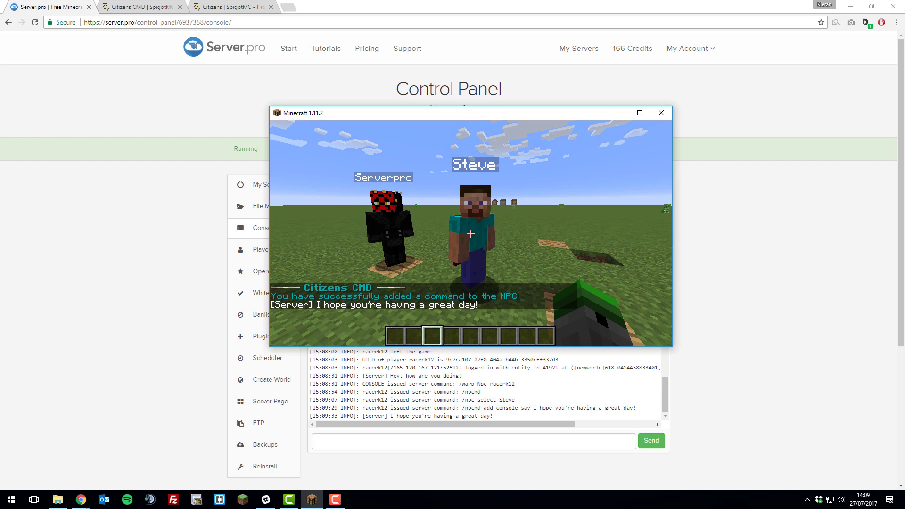
Add a console 'warp Npc %p%' command to Steve and test that it warps the player.
key(t)
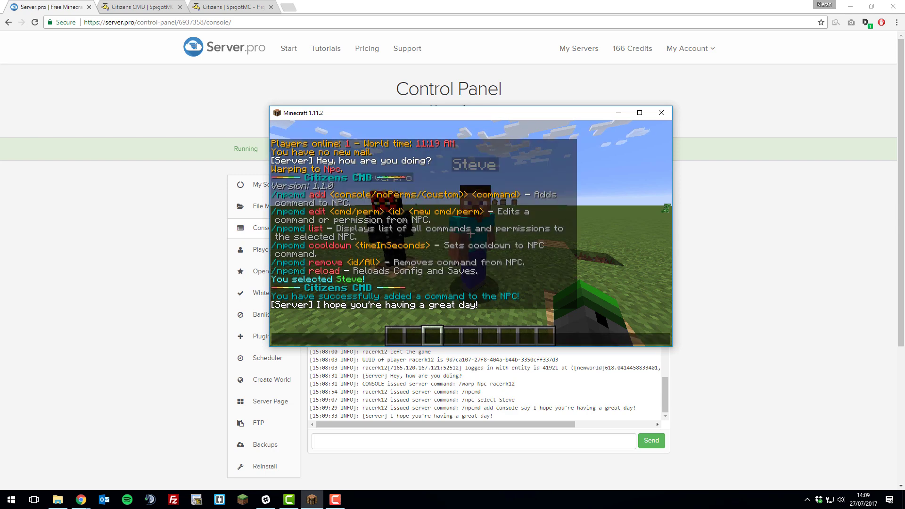
text(/npcmd add console)
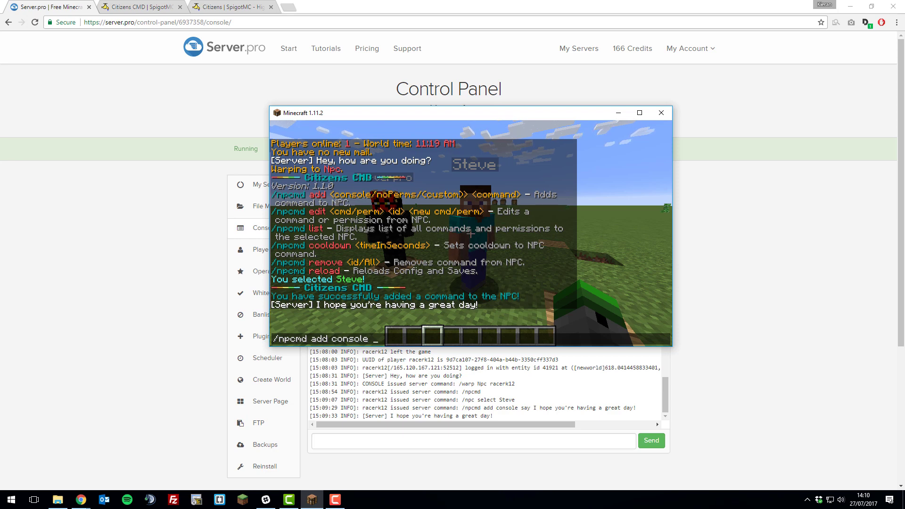
text(warp Npc %p%)
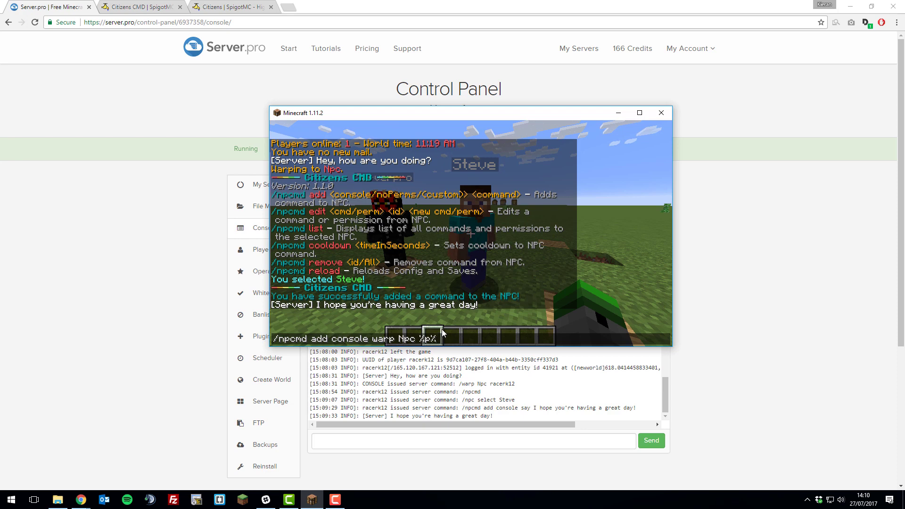
key(Return)
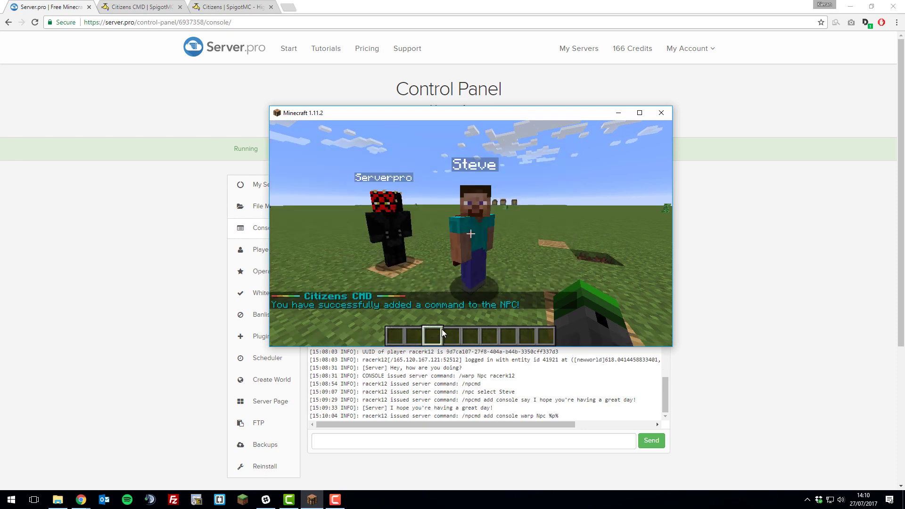
right_click(470, 233)
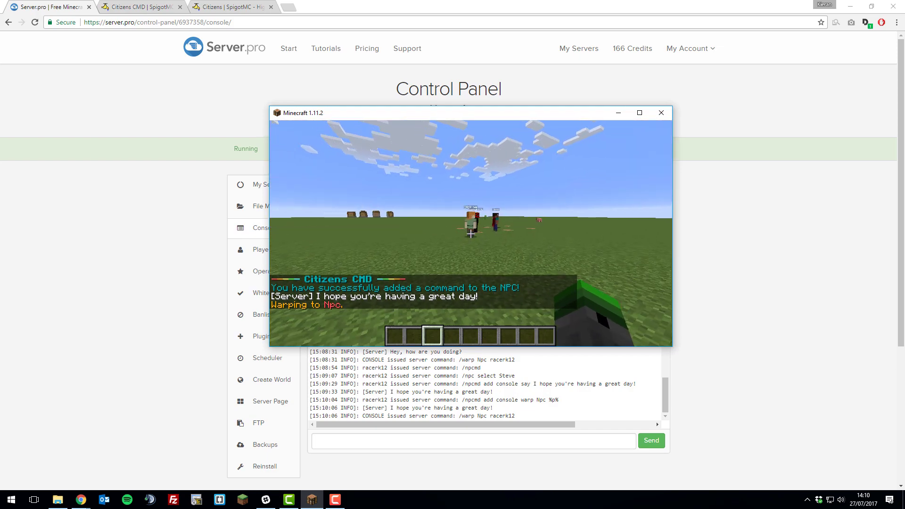
key(w)
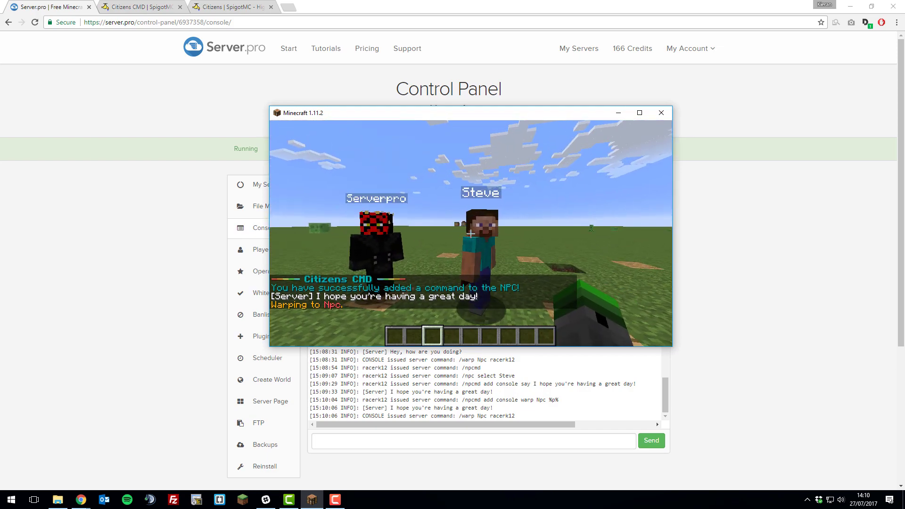
key(w)
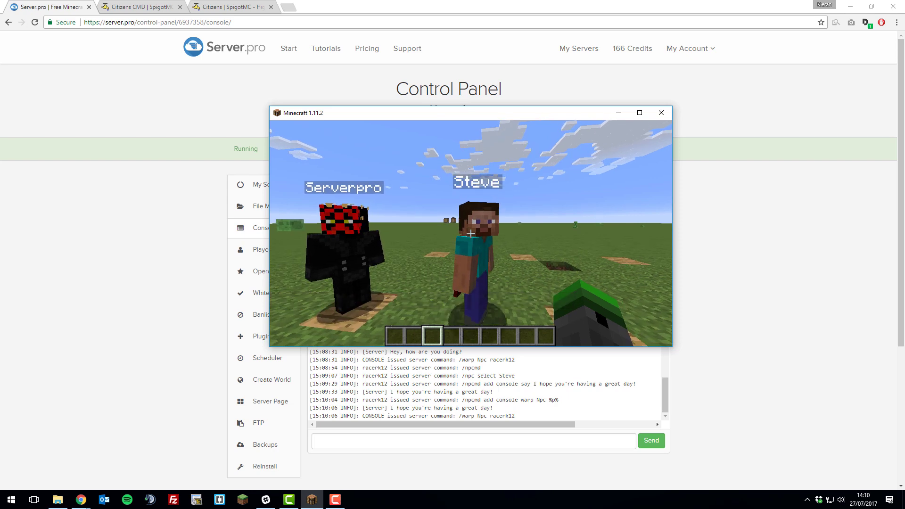
List Steve's commands with /npcmd list.
key(t)
text(/npc)
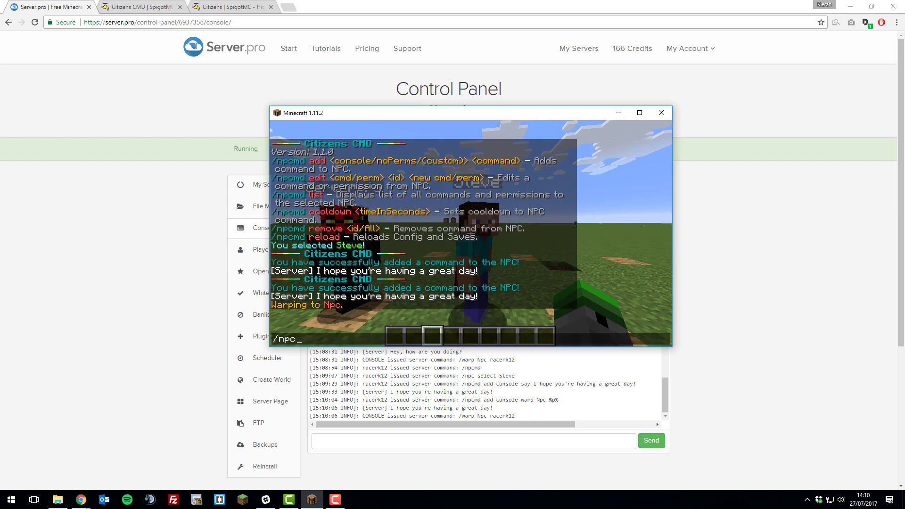
text(md list)
key(Return)
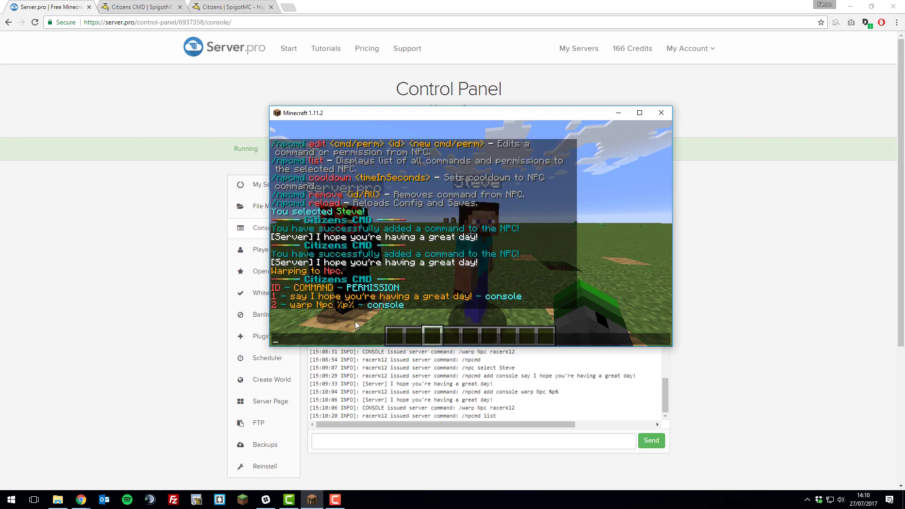
Edit command 1 to say 'I hope you're having a great day, %p%!' and test it on Steve.
text(/np)
key(BackSpace)
text(md edi)
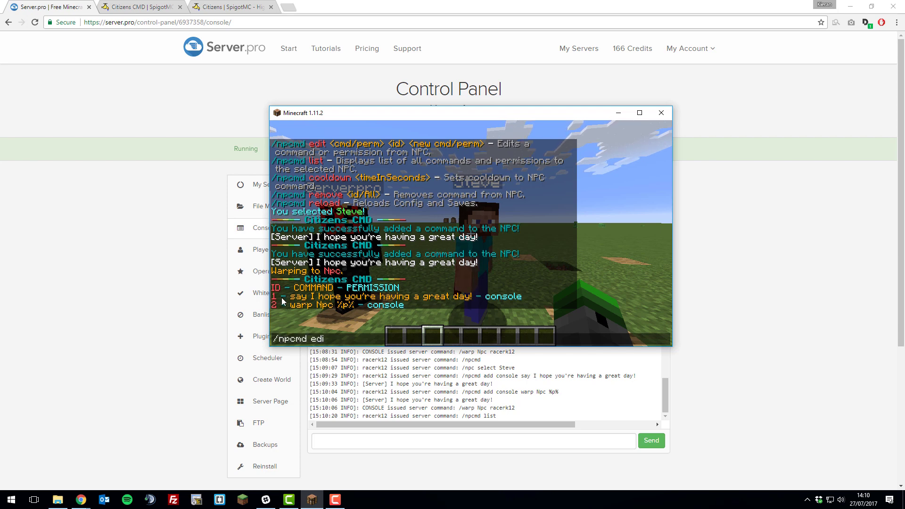
text(t cmd 1)
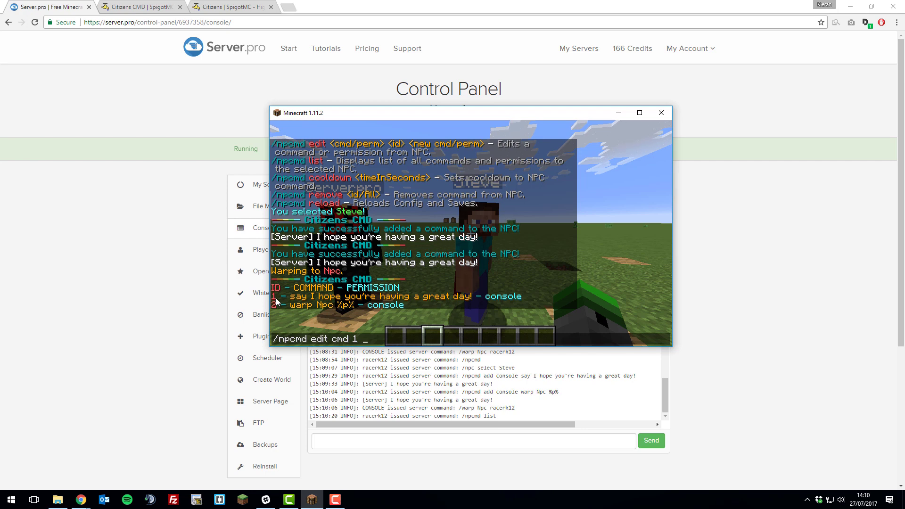
text( say I hope you're having a great day, )
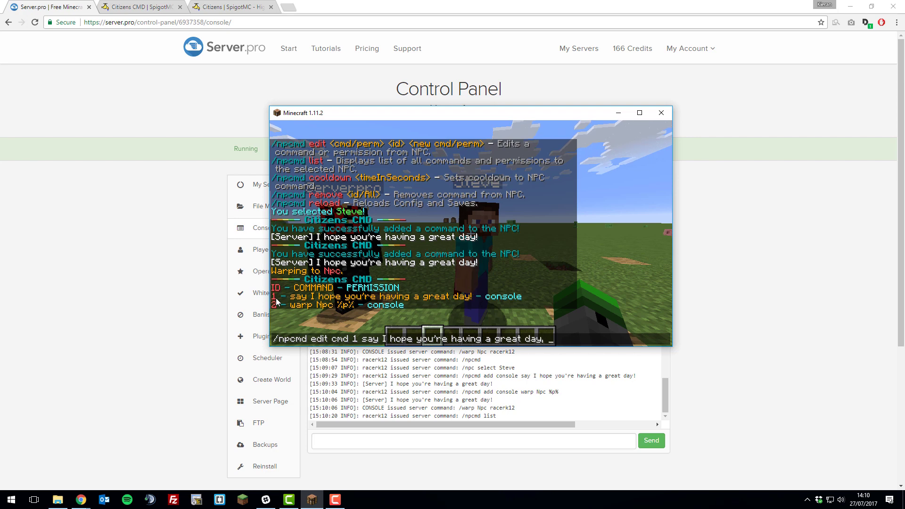
text(%p%!)
key(Return)
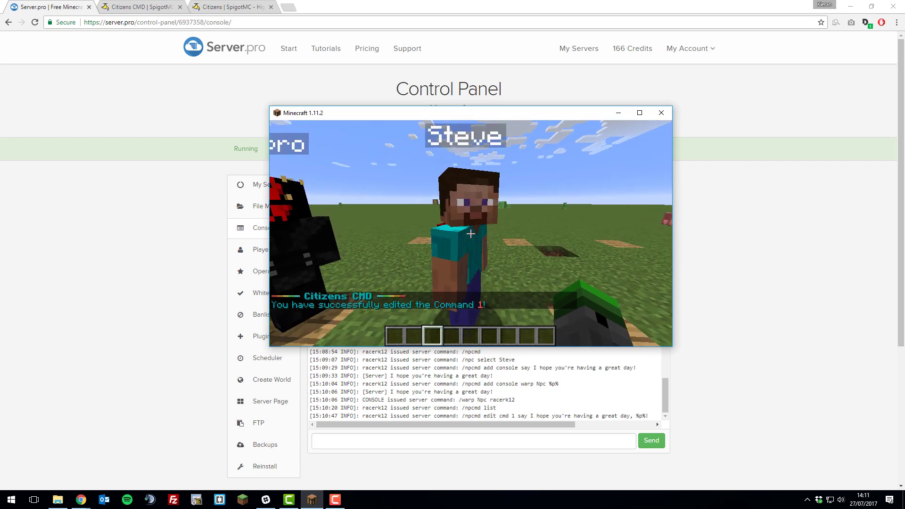
right_click(470, 233)
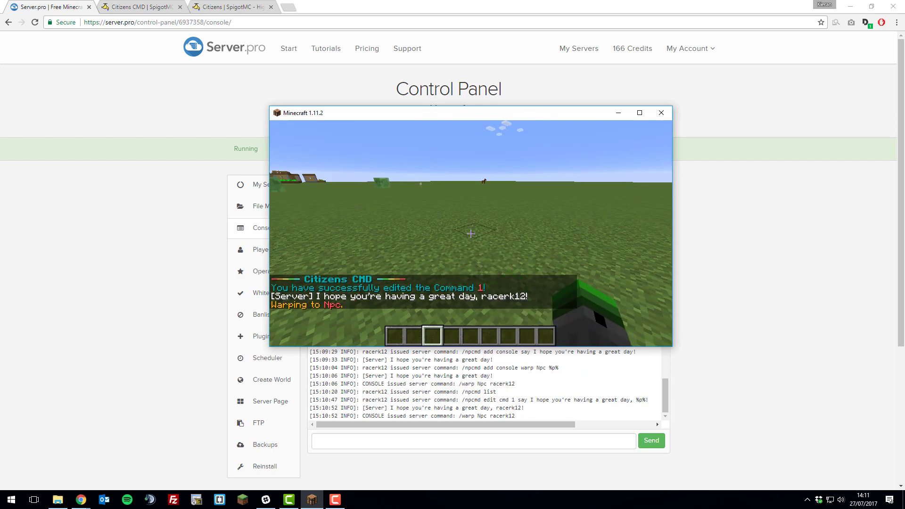
key(e)
key(e)
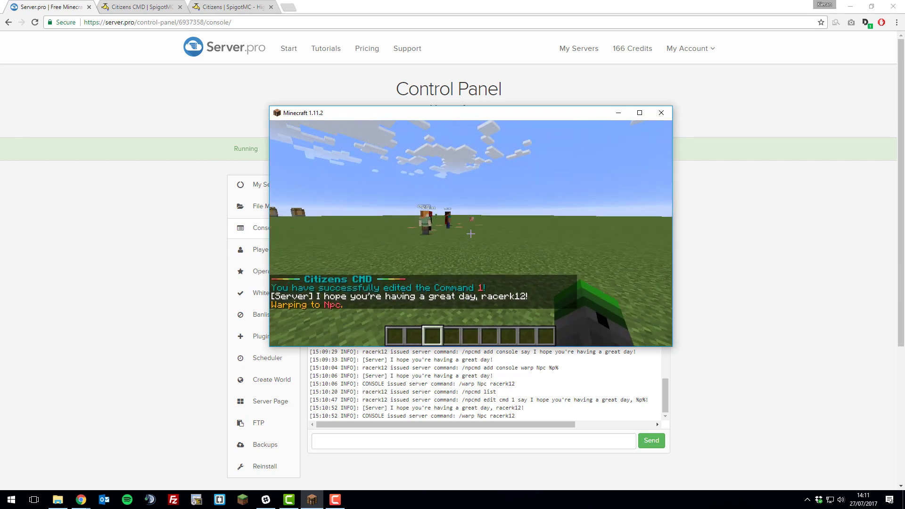
key(w)
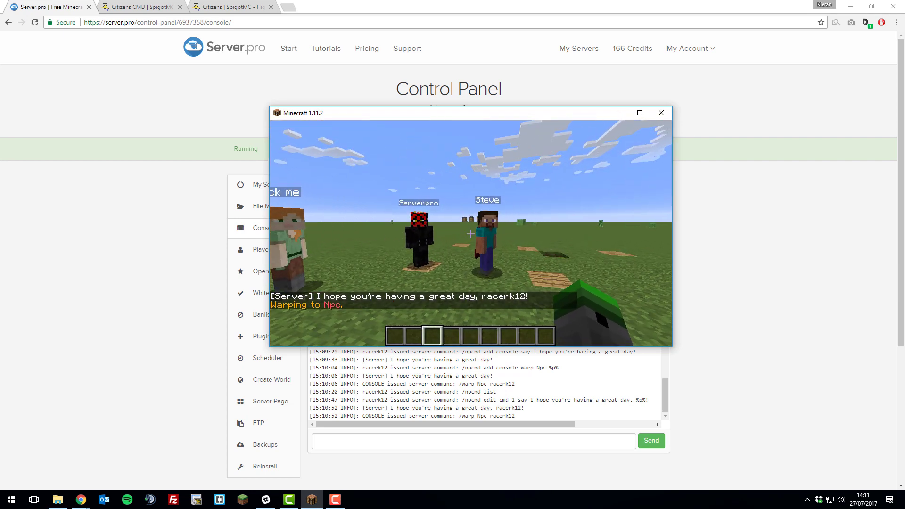
key(w)
key(w)
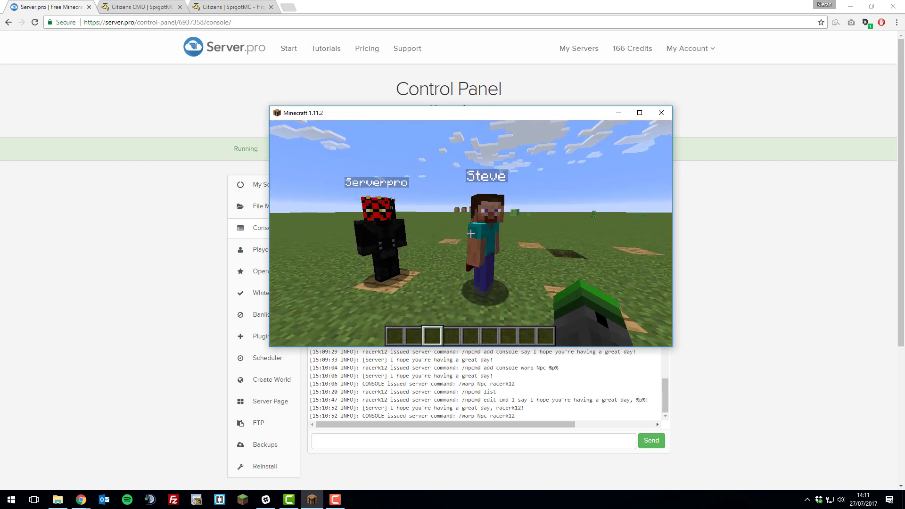
Remove Steve's command 2, the warp, and right-click him to confirm only the greeting runs.
key(w)
key(t)
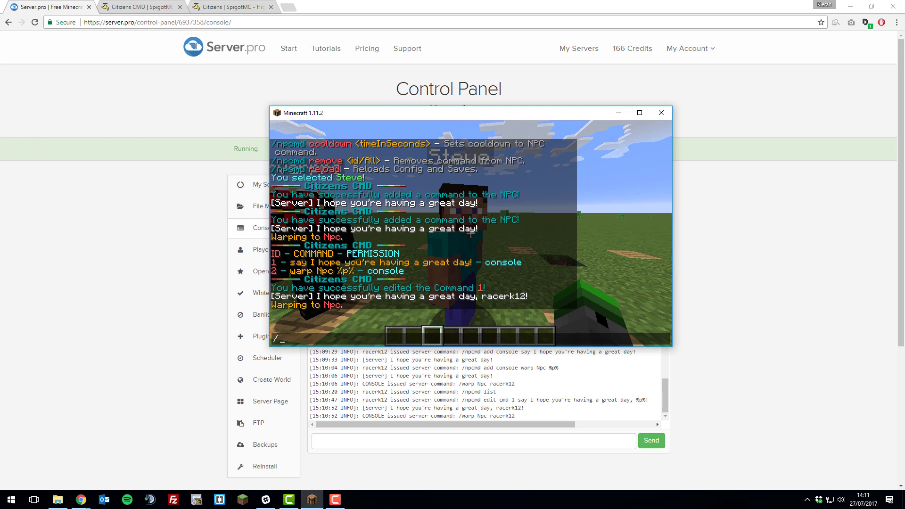
text(/npcmd remove)
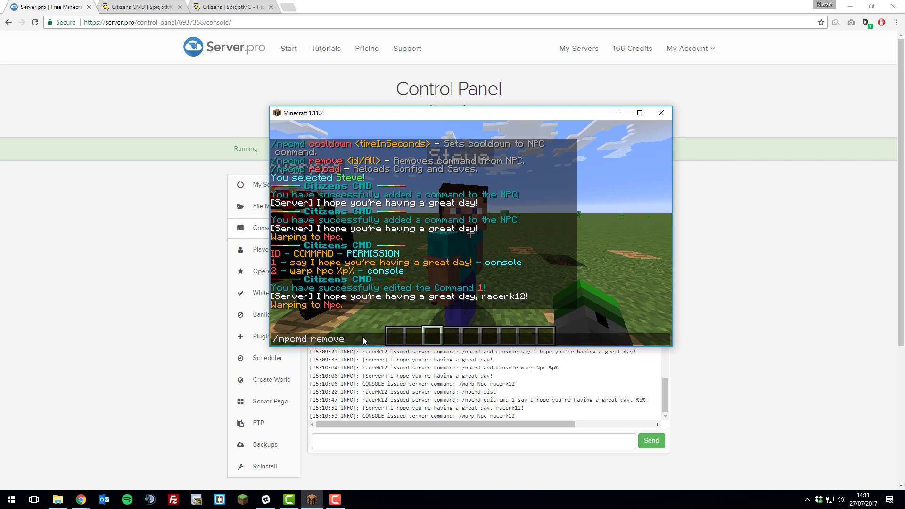
text(2)
key(Return)
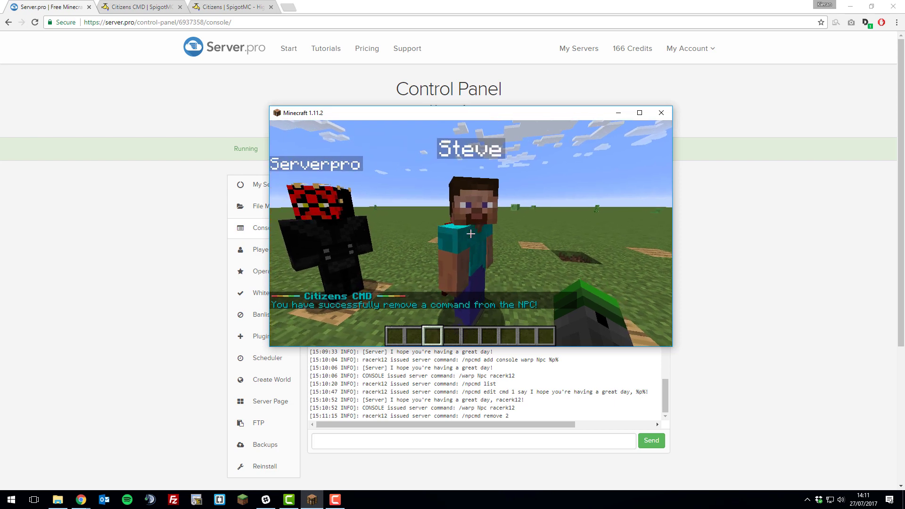
right_click(470, 234)
List Steve's remaining commands, then reload Citizens CMD with /npcmd reload and view the confirmation.
text(t)
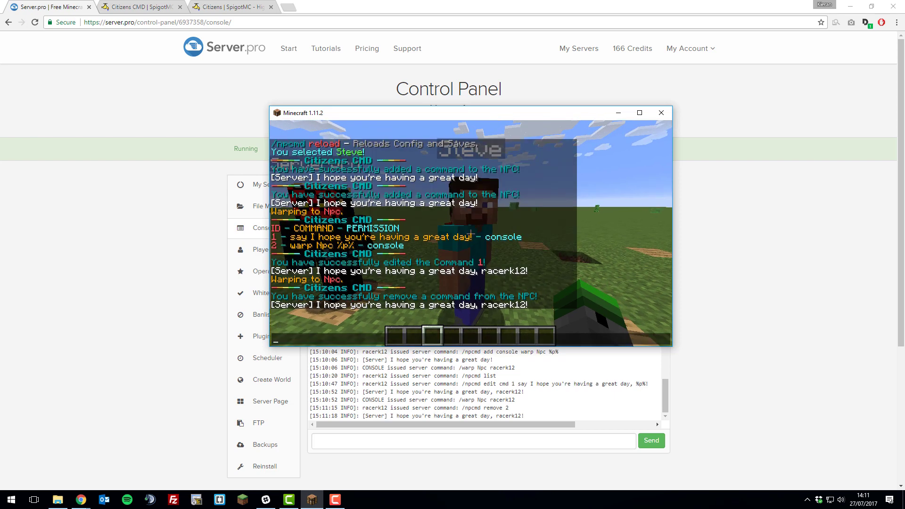
text(/npcmd list)
key(Return)
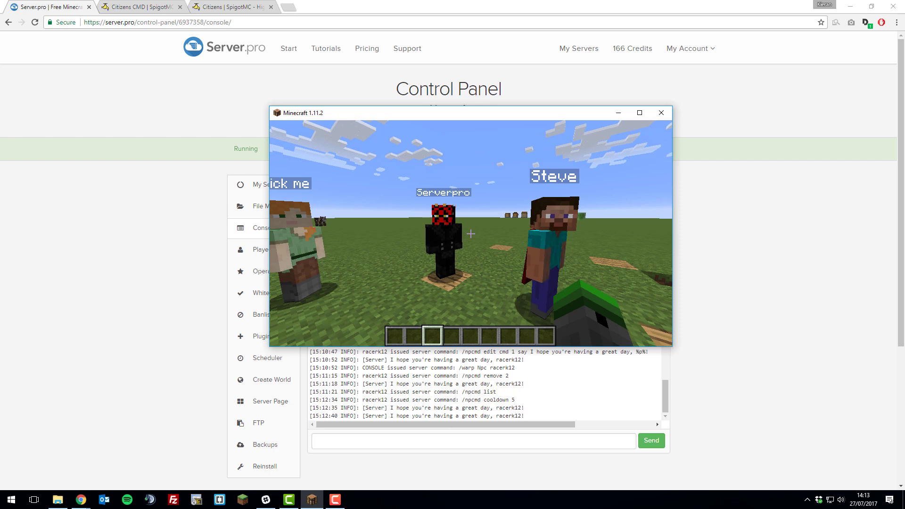
text(t)
text(/np)
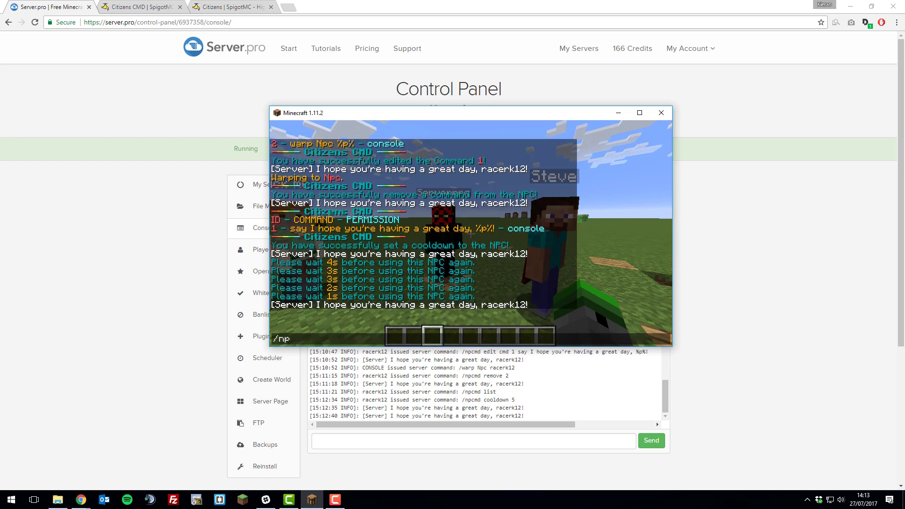
text(cmd reload)
key(Return)
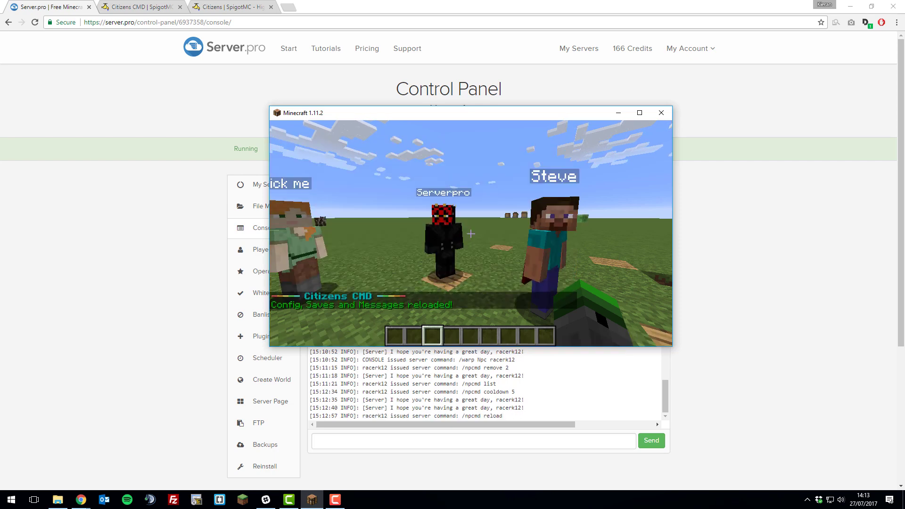
key(t)
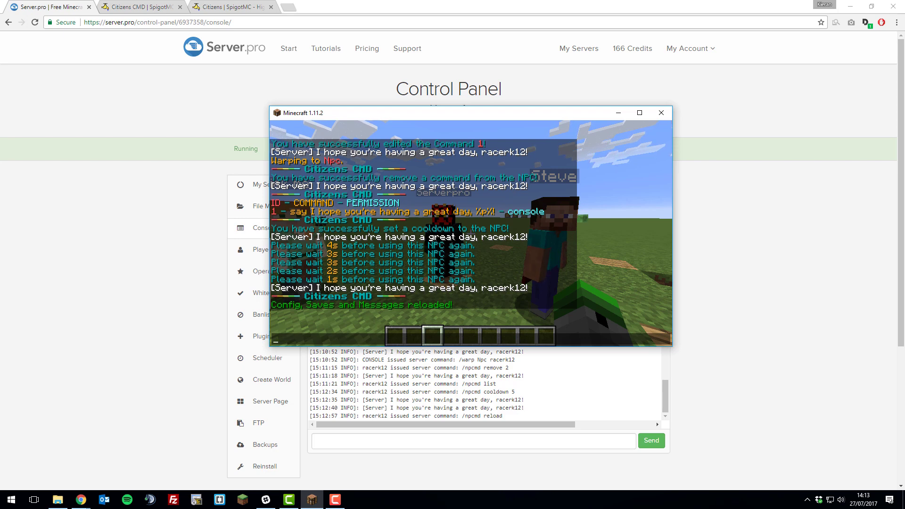
Close the chat to return to the game facing the Click me, Serverpro and Steve NPCs.
key(Escape)
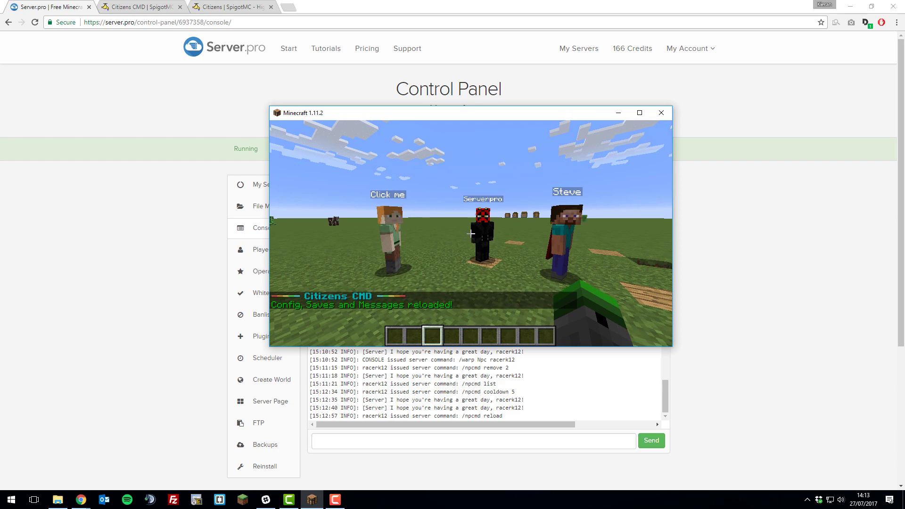